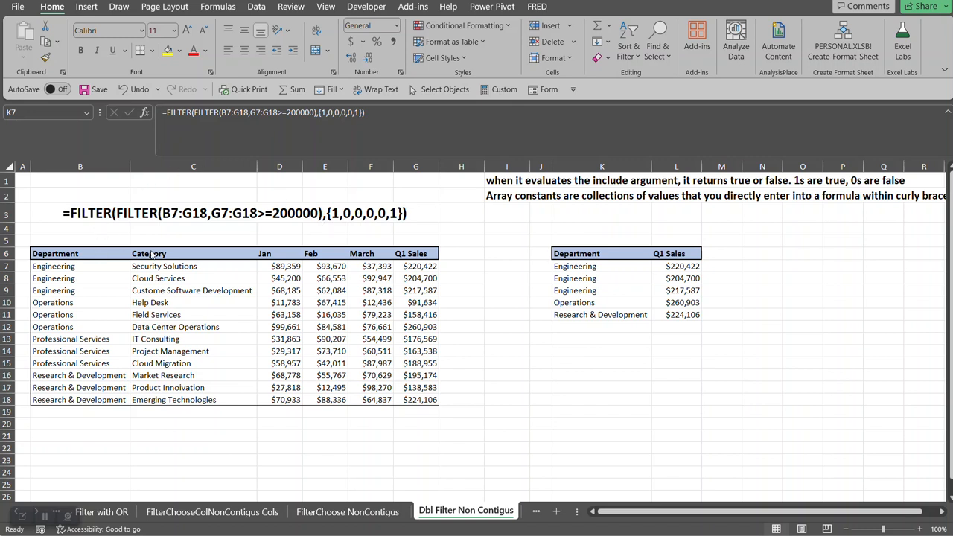
Enter a FILTER formula in N7 that returns the rows of B7:G18 where G7:G18 is at least 200000, and check its spilled results
left_click(754, 266)
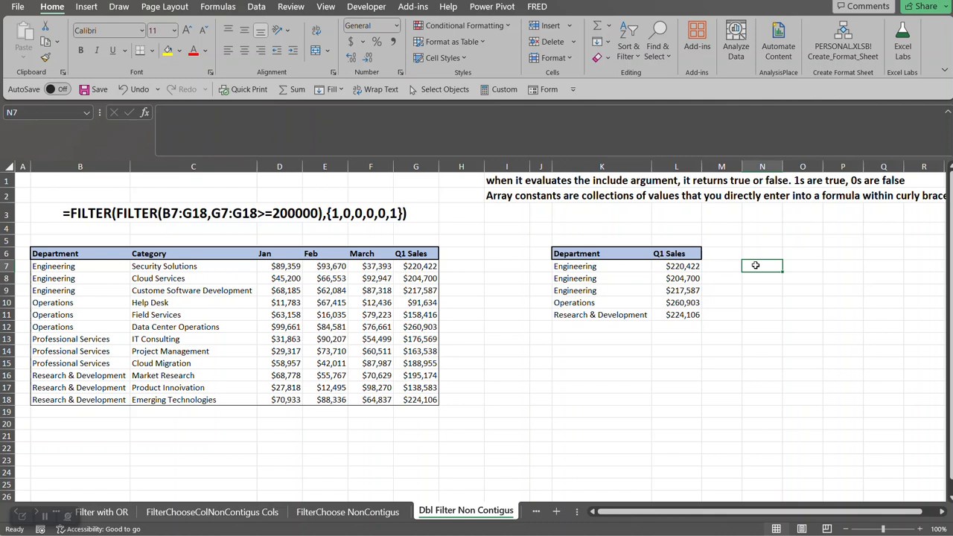
type("=filter")
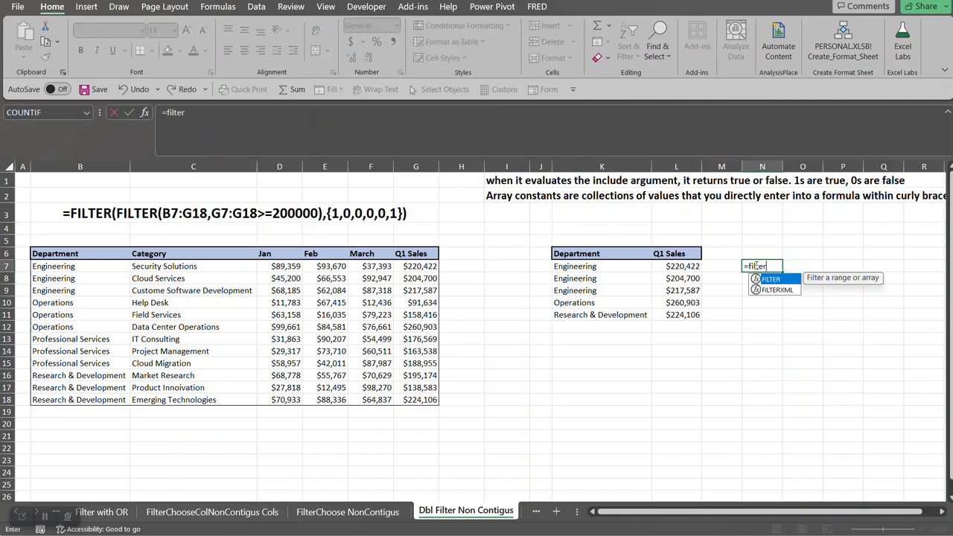
key("Tab")
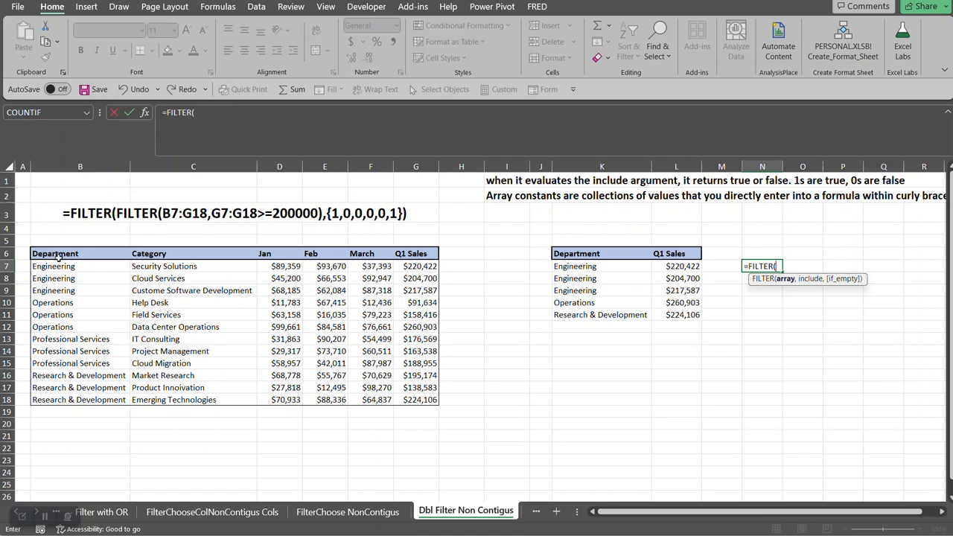
left_click_drag(59, 266, 417, 400)
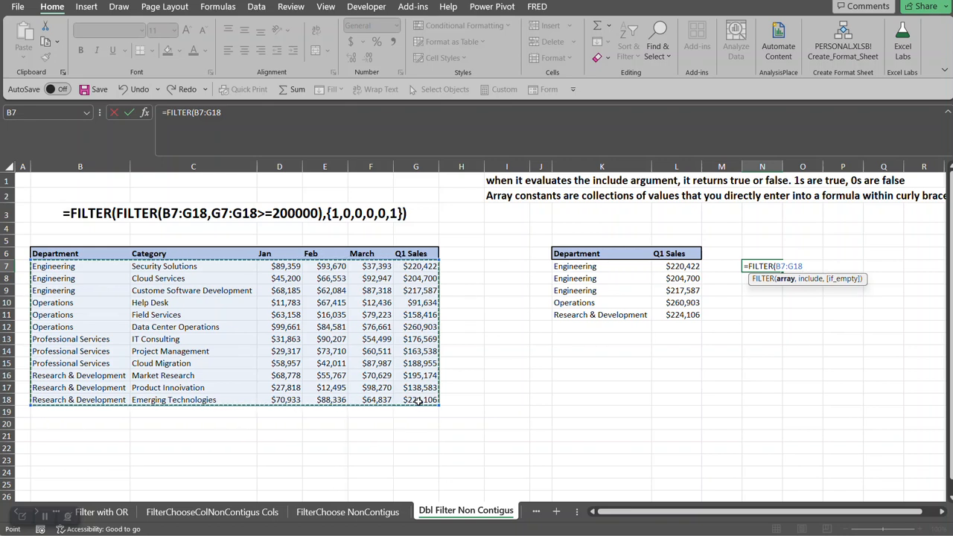
type(",")
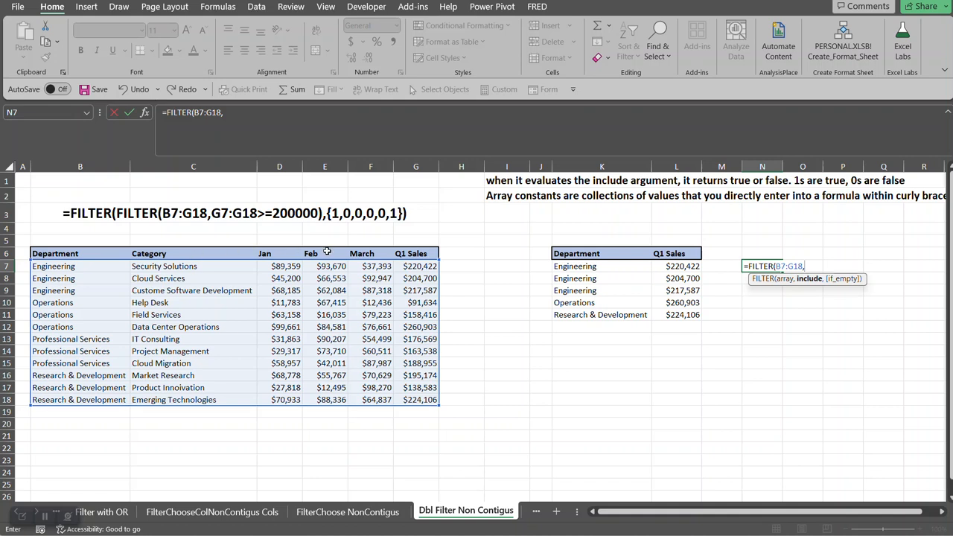
left_click(414, 265)
left_click_drag(415, 265, 416, 396)
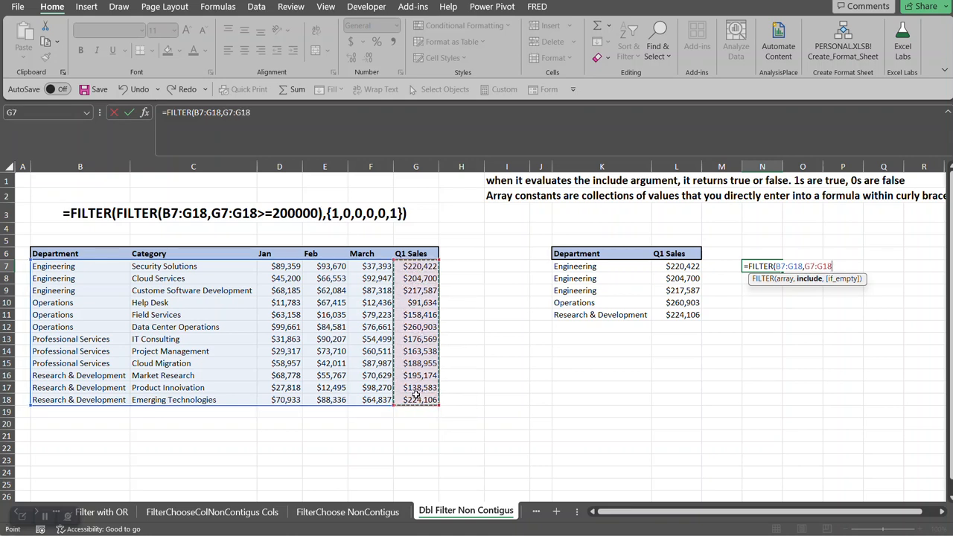
type(">=")
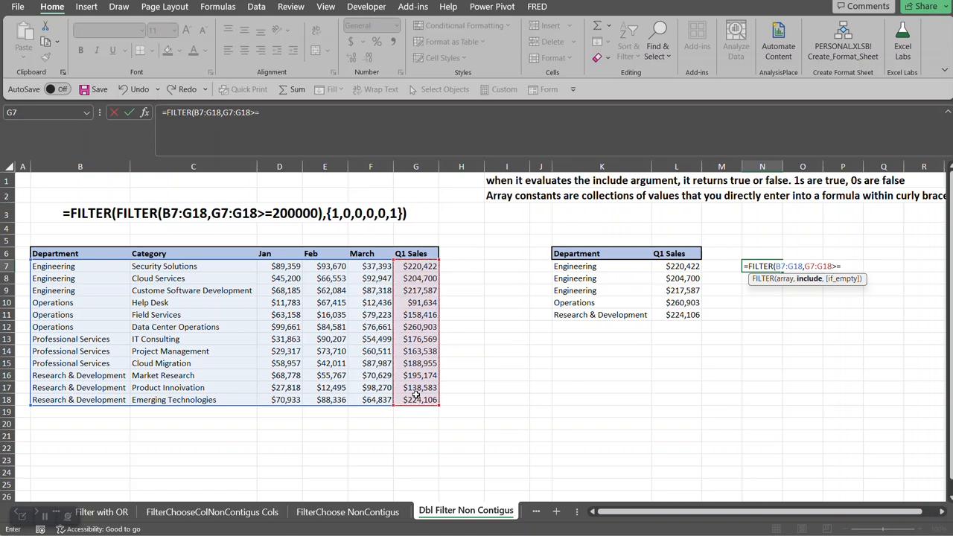
type("200000)")
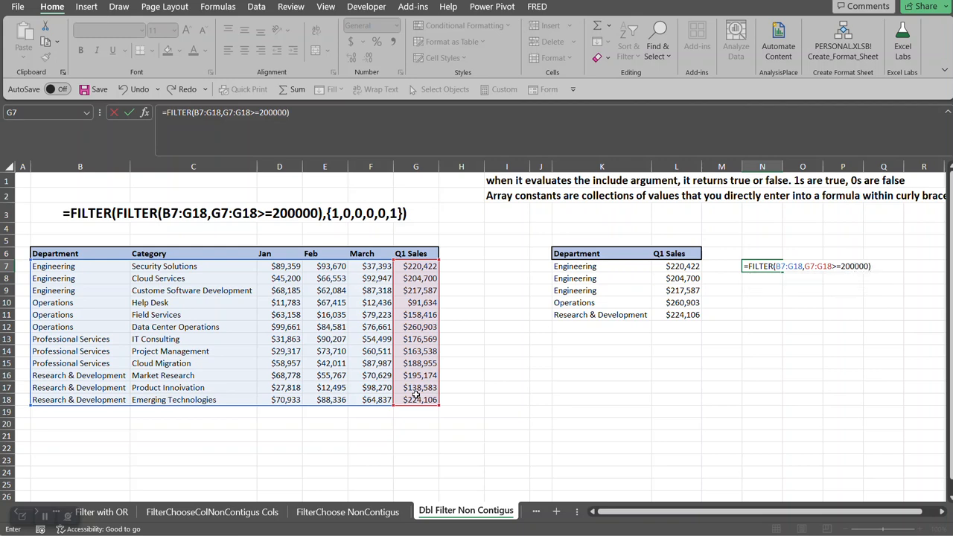
key("Return")
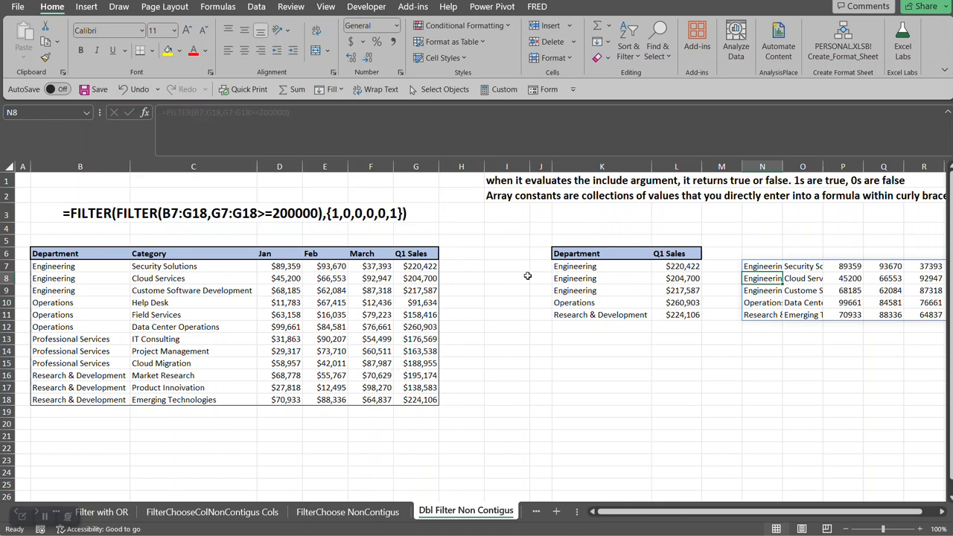
left_click(763, 265)
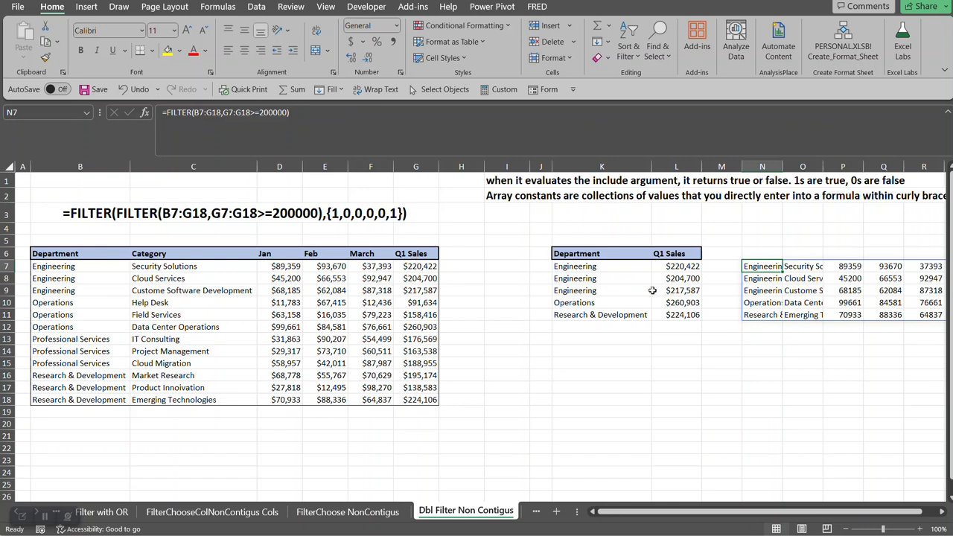
left_click_drag(845, 511, 803, 515)
Clear the existing nested FILTER formula from cell K7
left_click(563, 266)
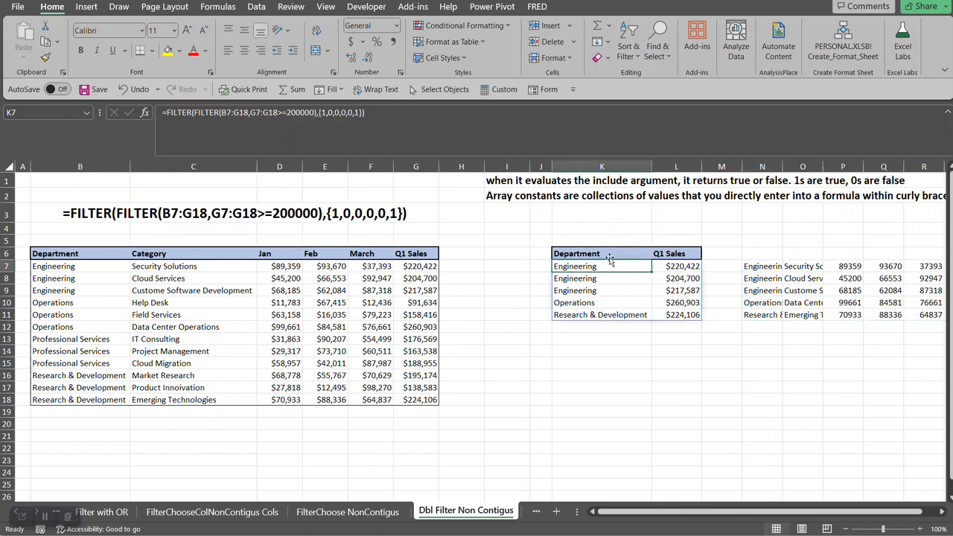
left_click(404, 130)
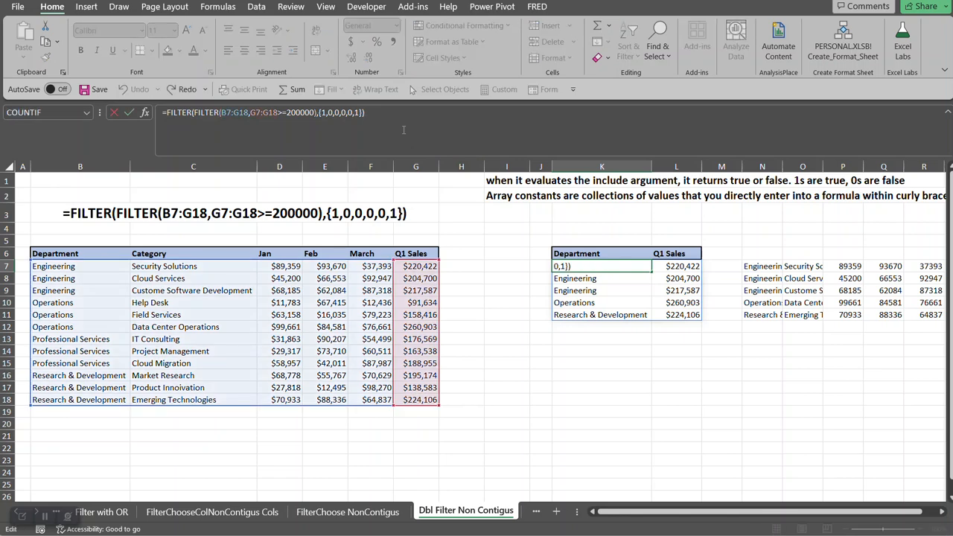
key("ctrl+a")
key("Delete")
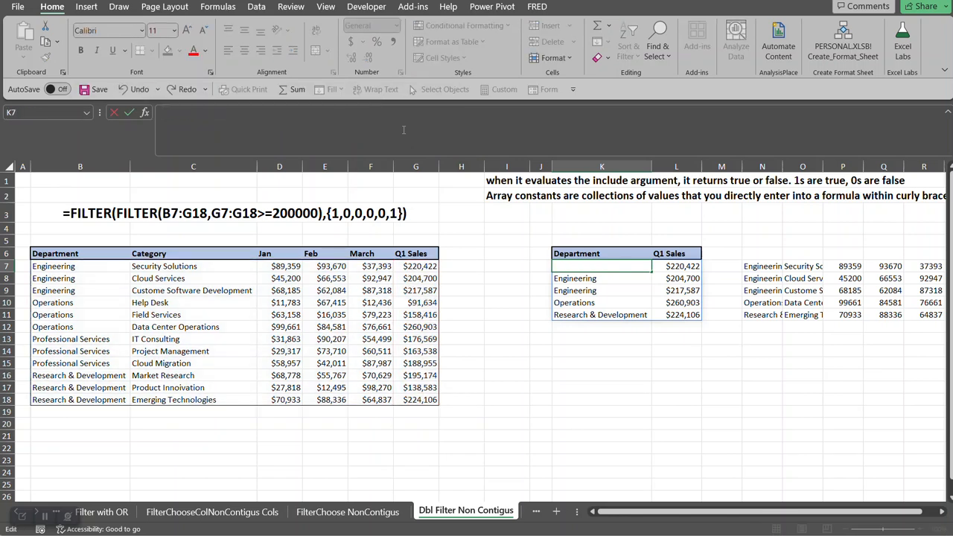
Start a nested FILTER formula in K7 whose inner part is FILTER(B7:G18,G7:G18>=200000)
type("=filter")
key("Tab")
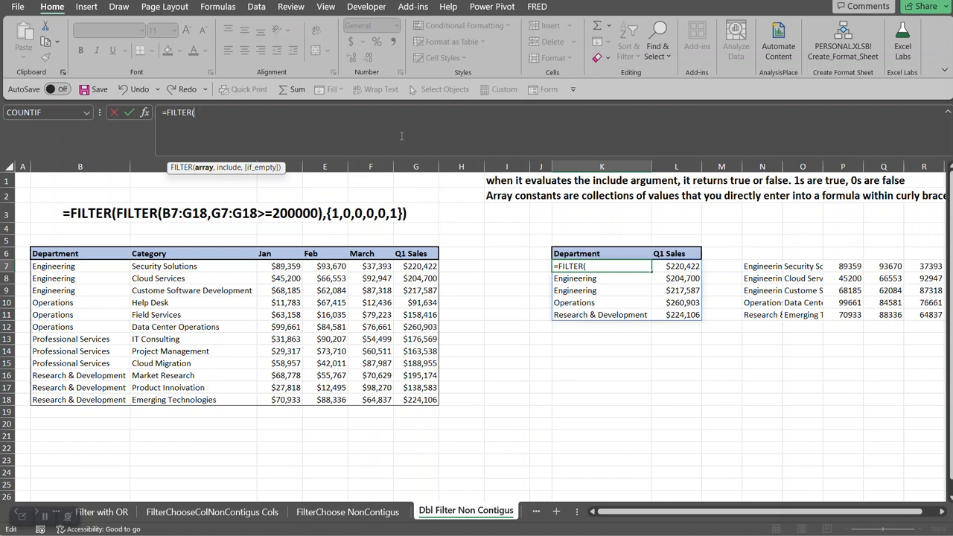
type("filter")
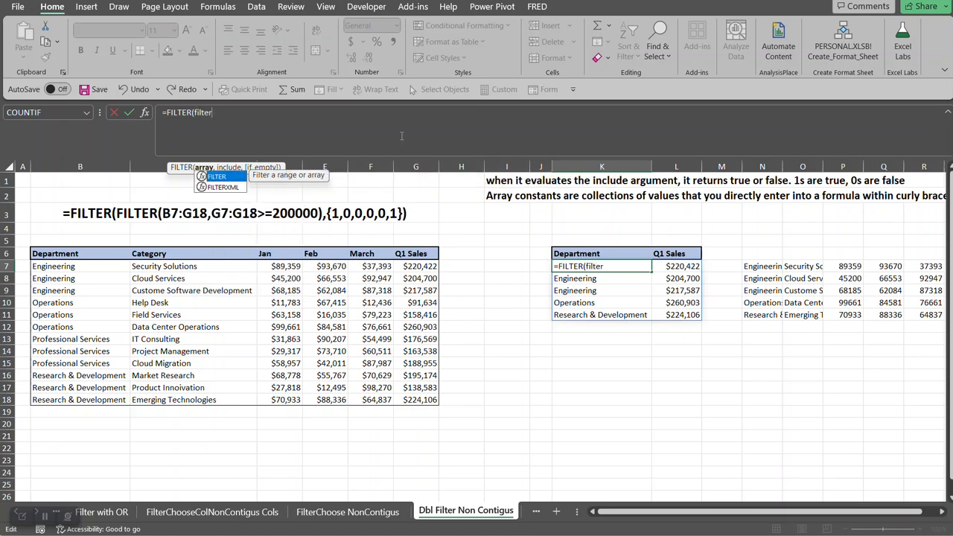
key("Tab")
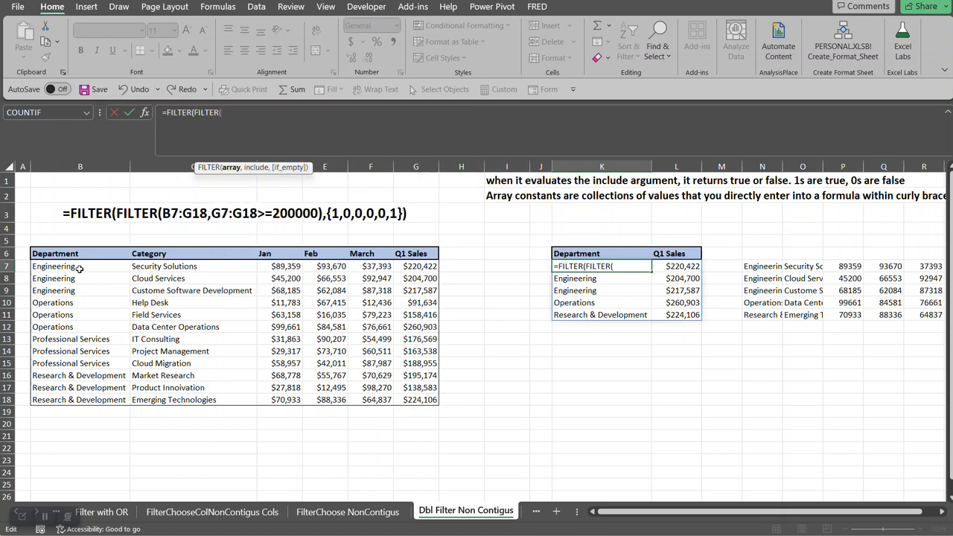
left_click_drag(68, 262, 405, 400)
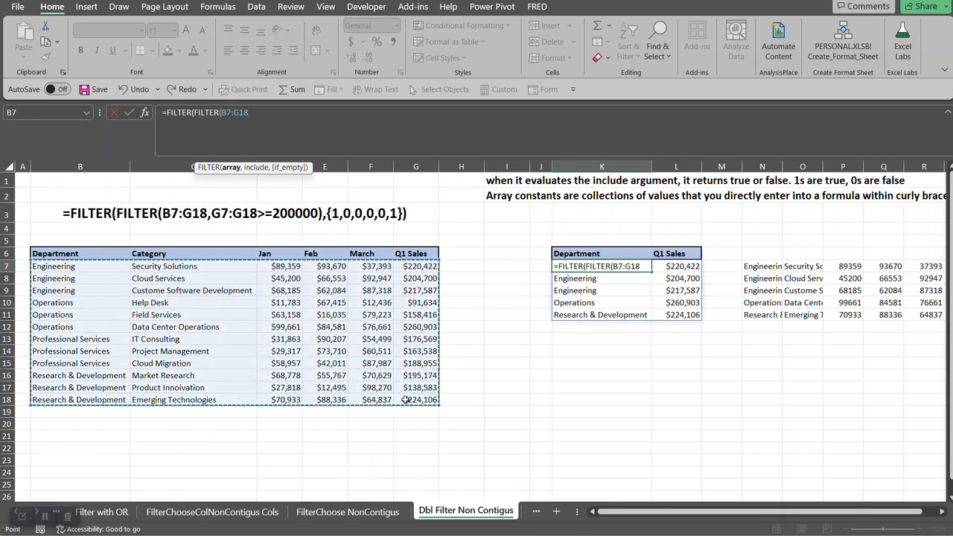
type(",")
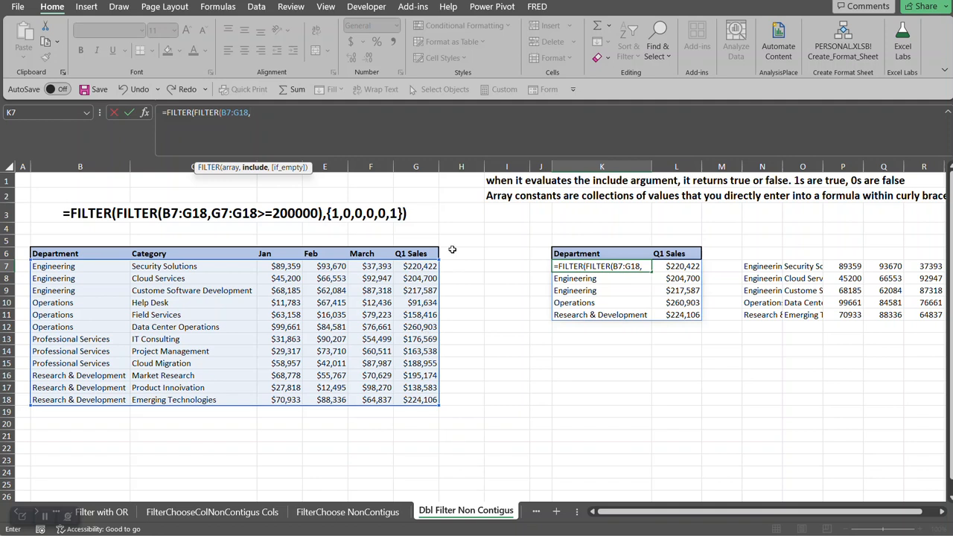
left_click_drag(421, 265, 426, 400)
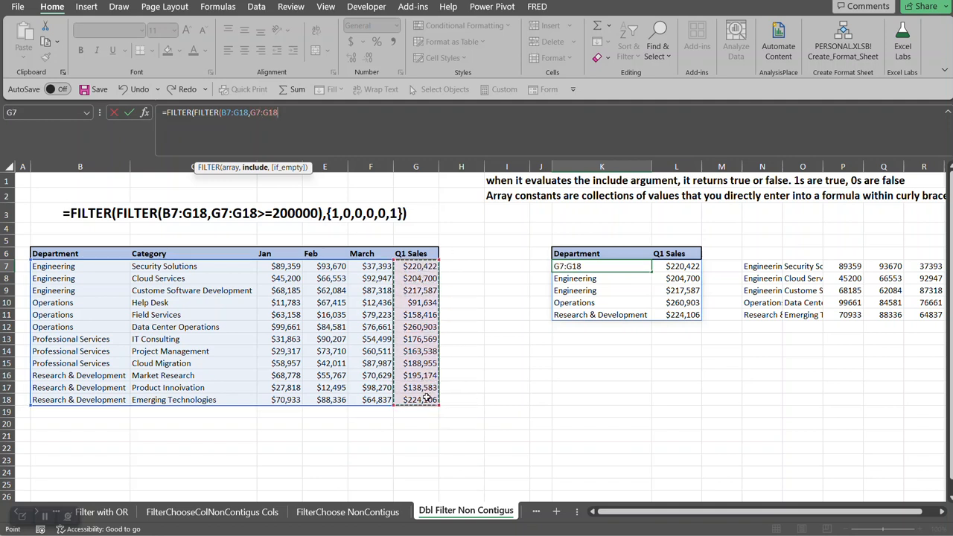
type(">")
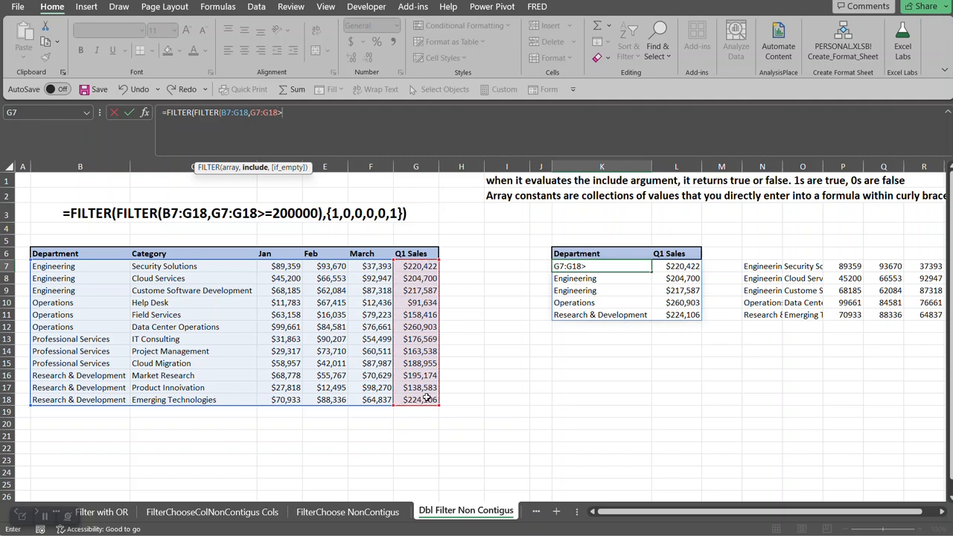
type("=200000)")
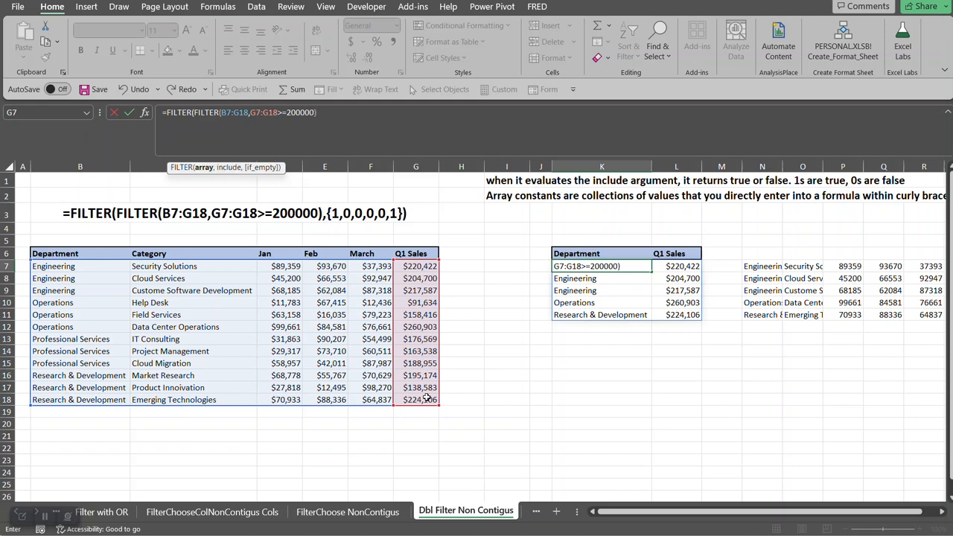
Complete the K7 formula with the array constant {1,0,0,0,0,1} as the outer FILTER's include argument
type(",")
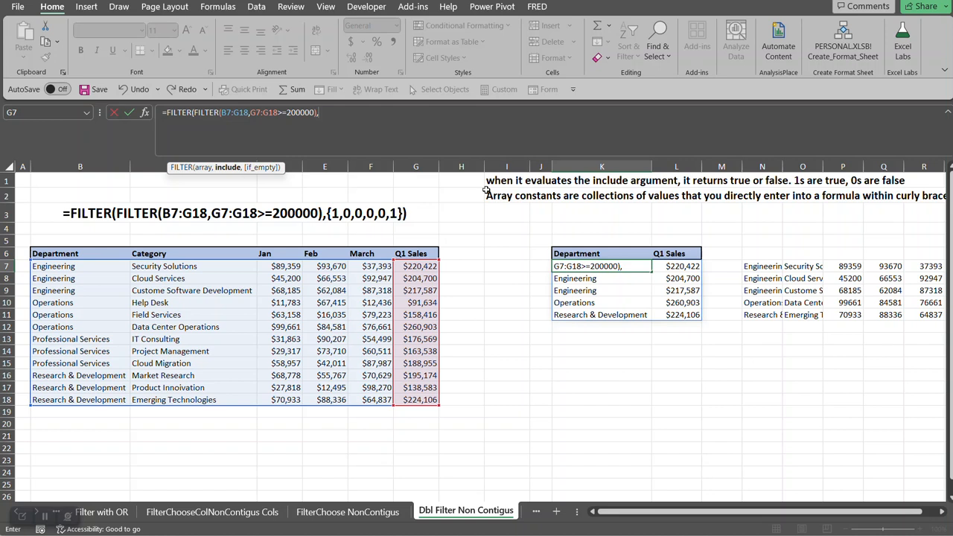
type("{}")
key("Return")
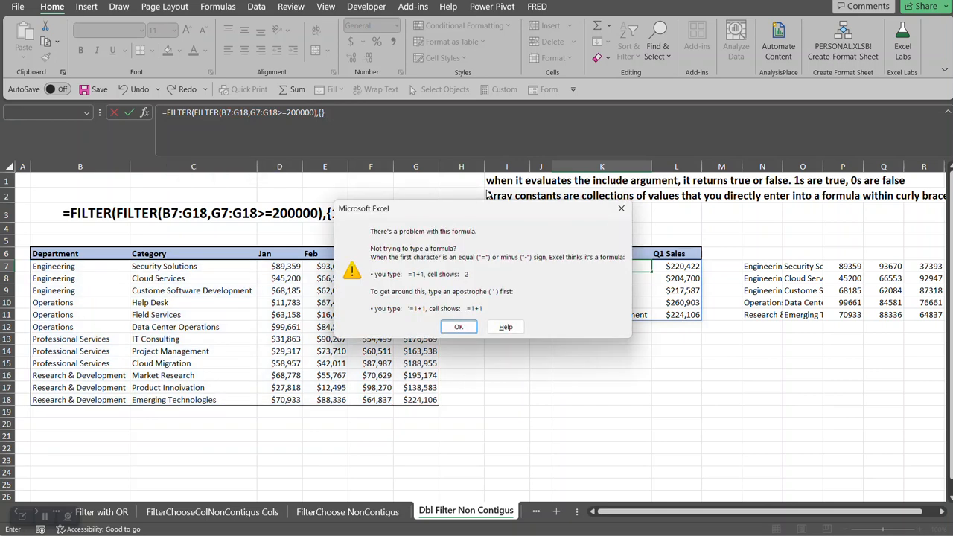
left_click(626, 208)
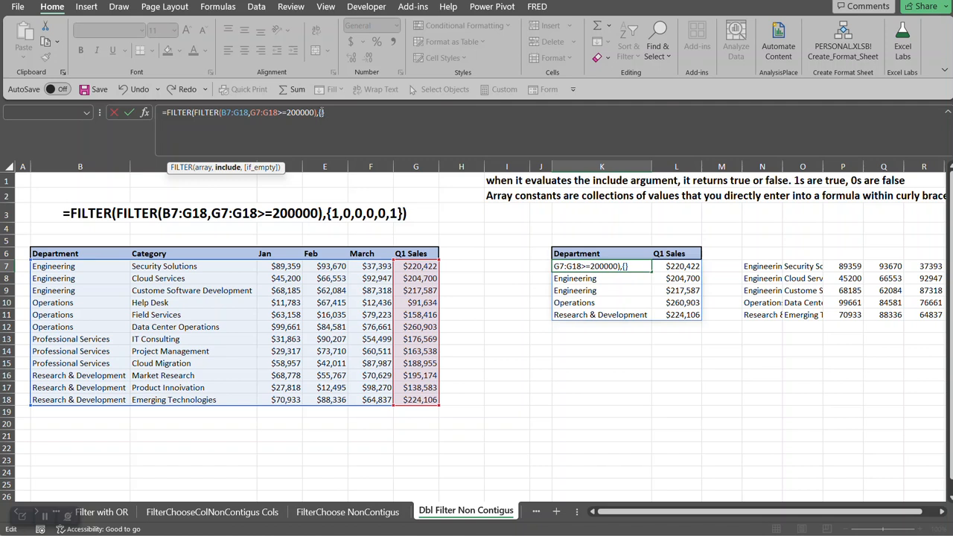
type("1")
type(",0,0,0,0")
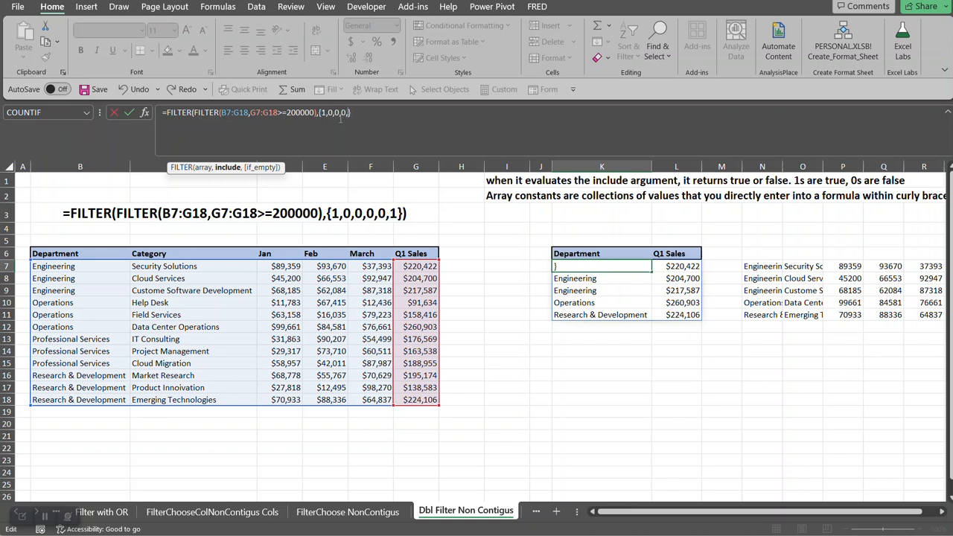
type(",1})")
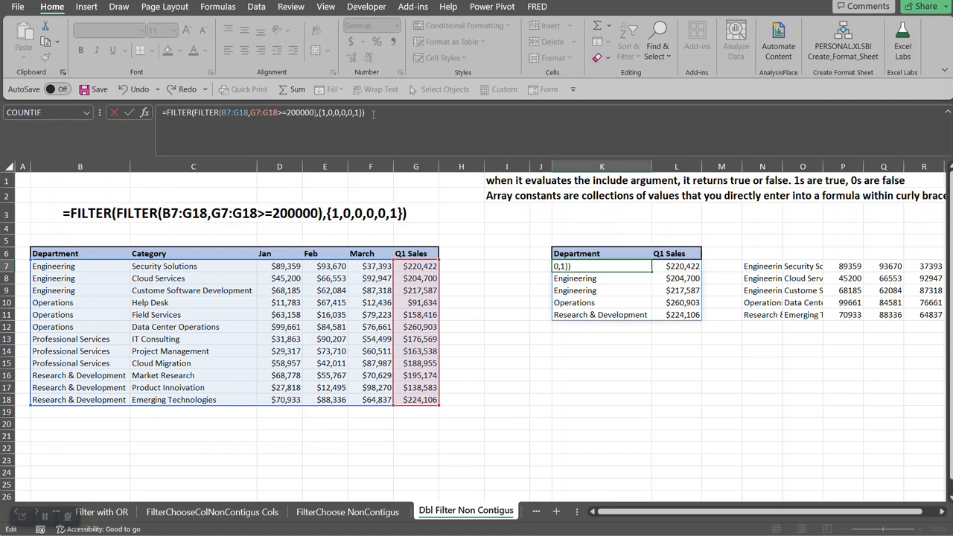
key("Return")
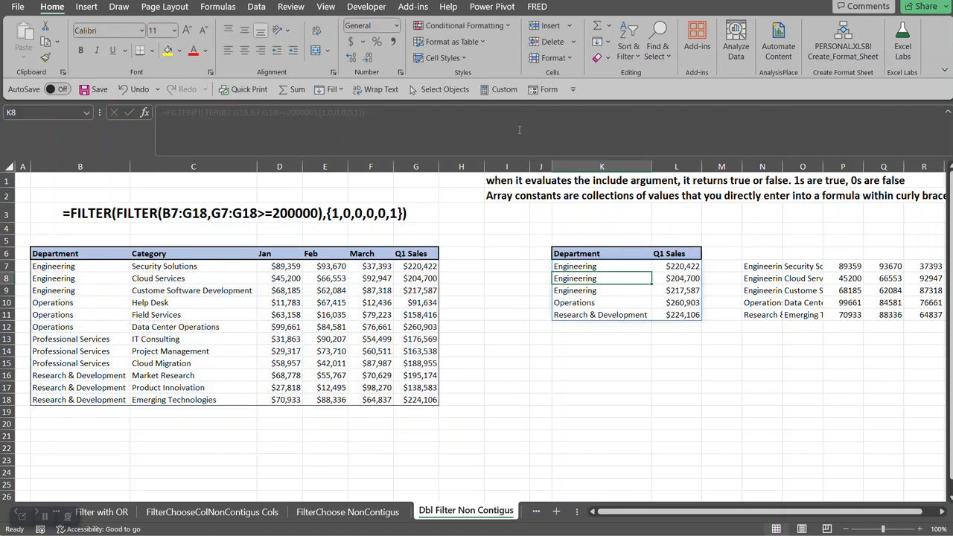
Examine the K7 formula, the array constants note, the Q1 Sales cells, and the inner FILTER portion of the formula text in B3
left_click(566, 265)
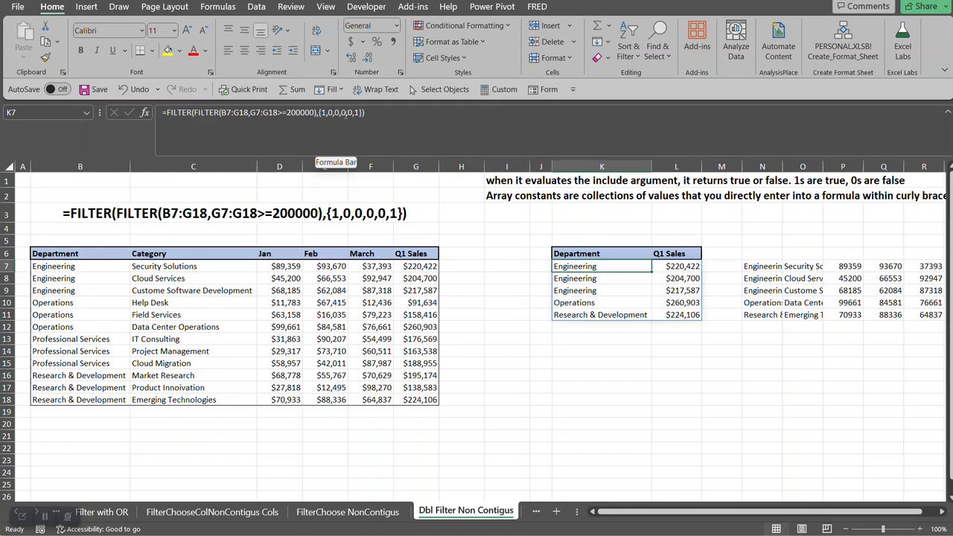
left_click(498, 198)
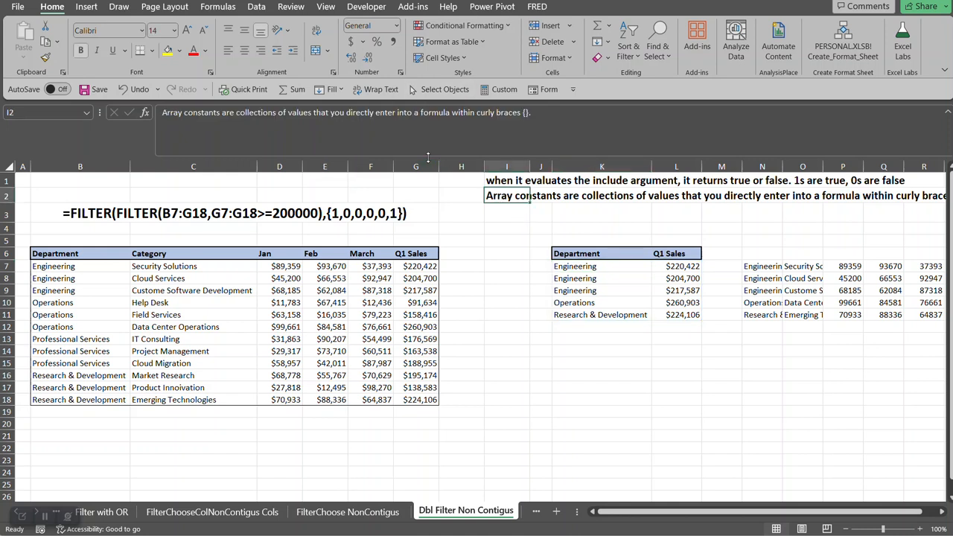
left_click(368, 216)
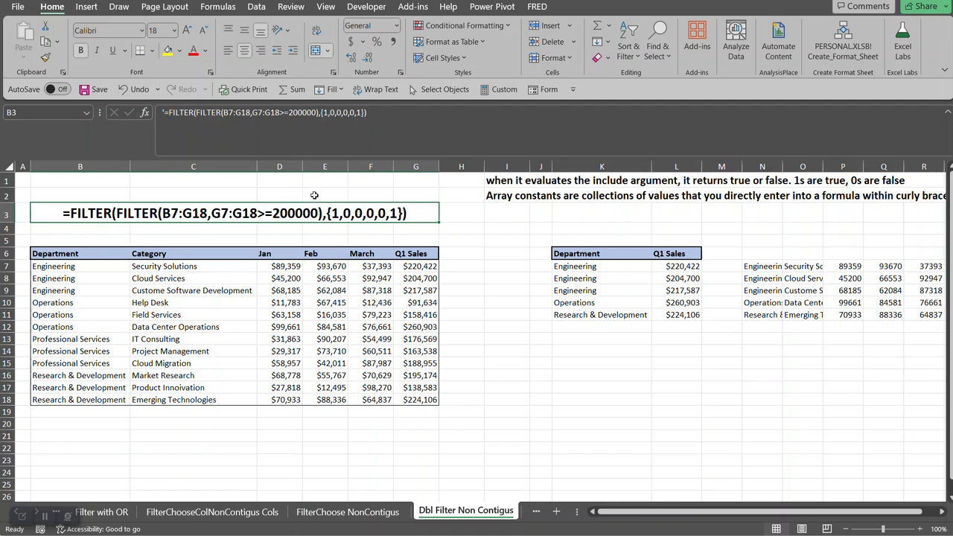
left_click(573, 266)
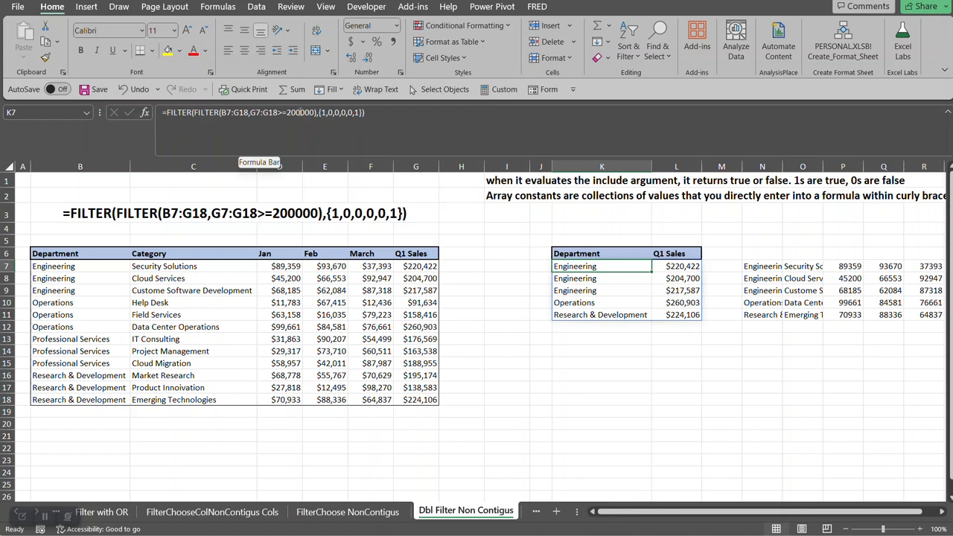
left_click(421, 267)
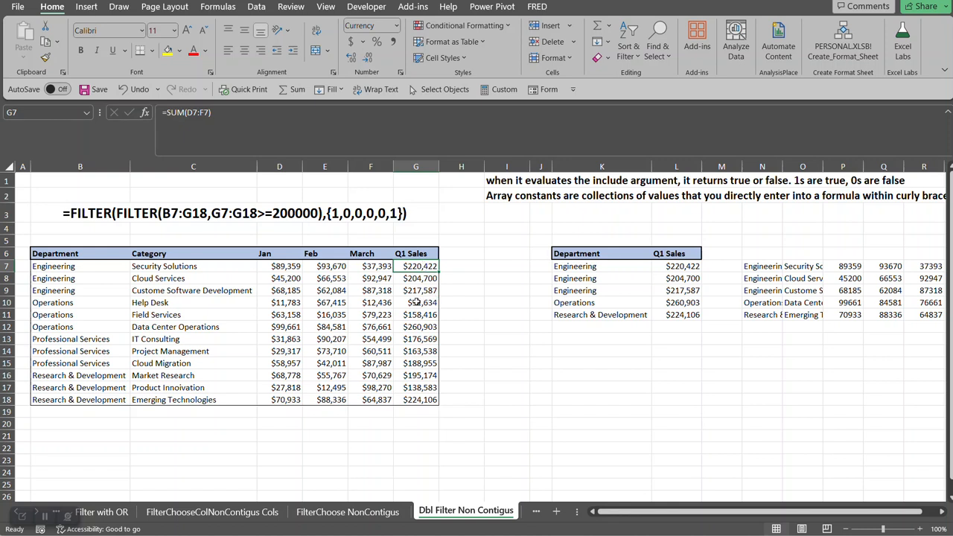
left_click(416, 301)
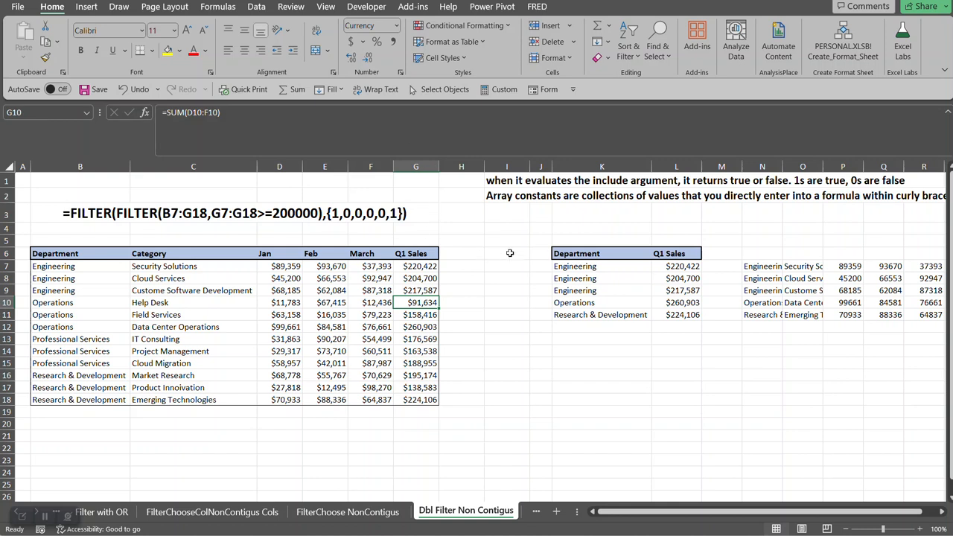
left_click(358, 215)
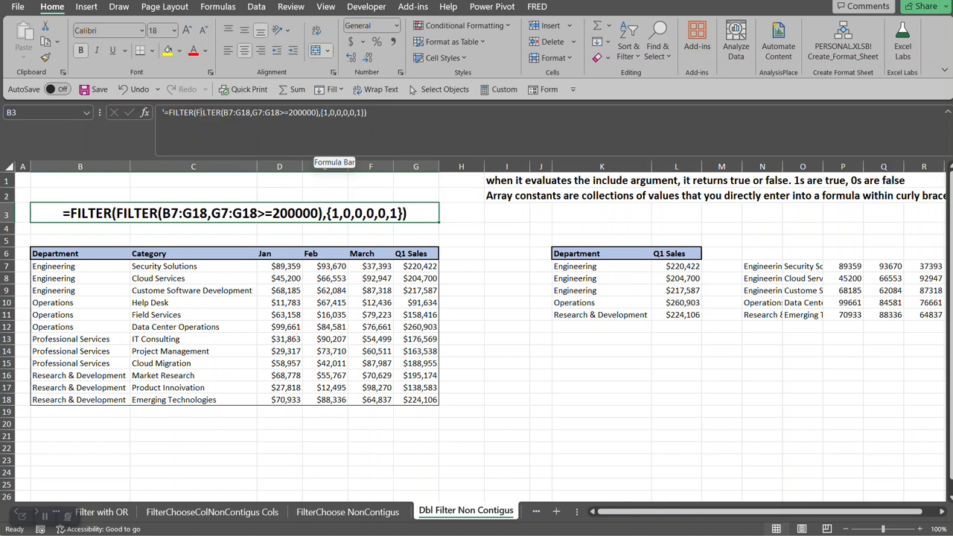
left_click_drag(196, 112, 318, 111)
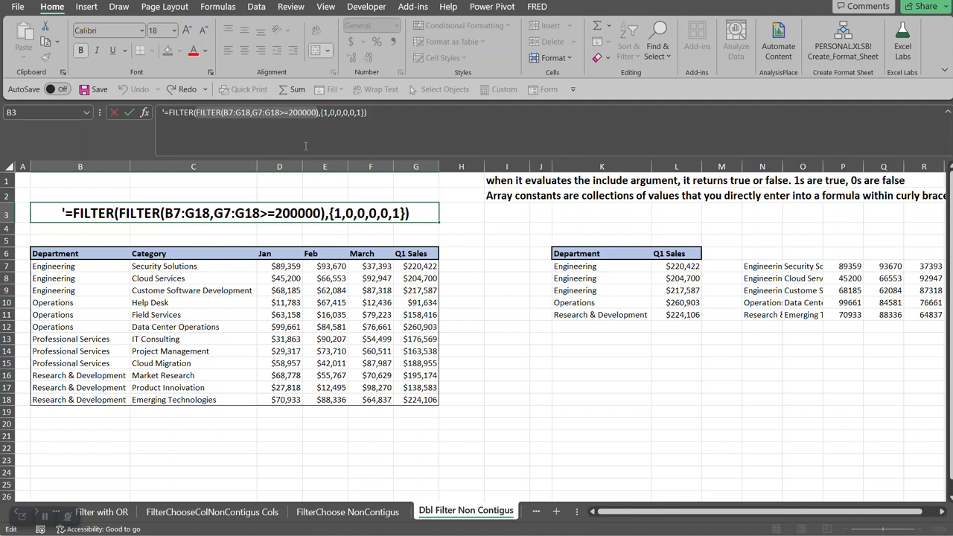
Evaluate only the inner FILTER(B7:G18,G7:G18>=200000) part of K7's formula to inspect its array, and discard the evaluation
key("Escape")
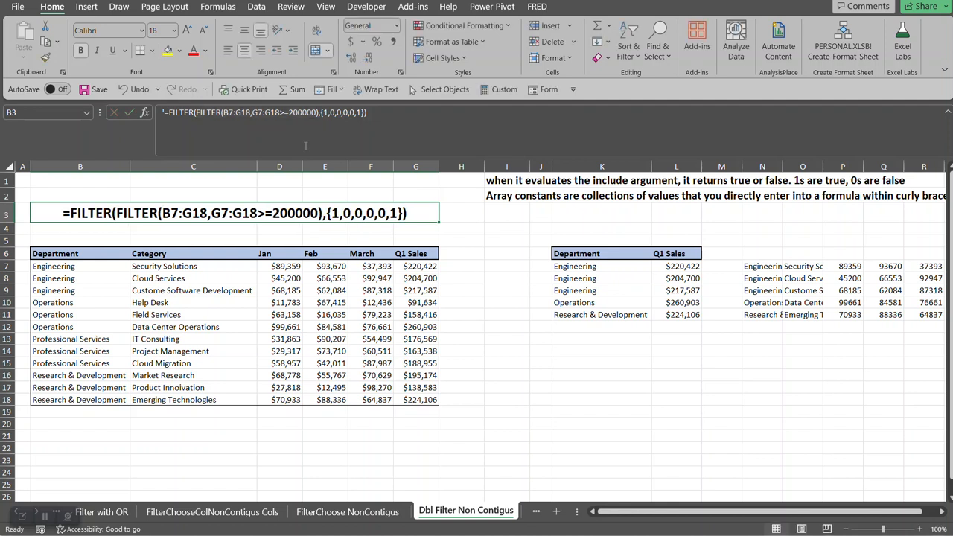
left_click(563, 270)
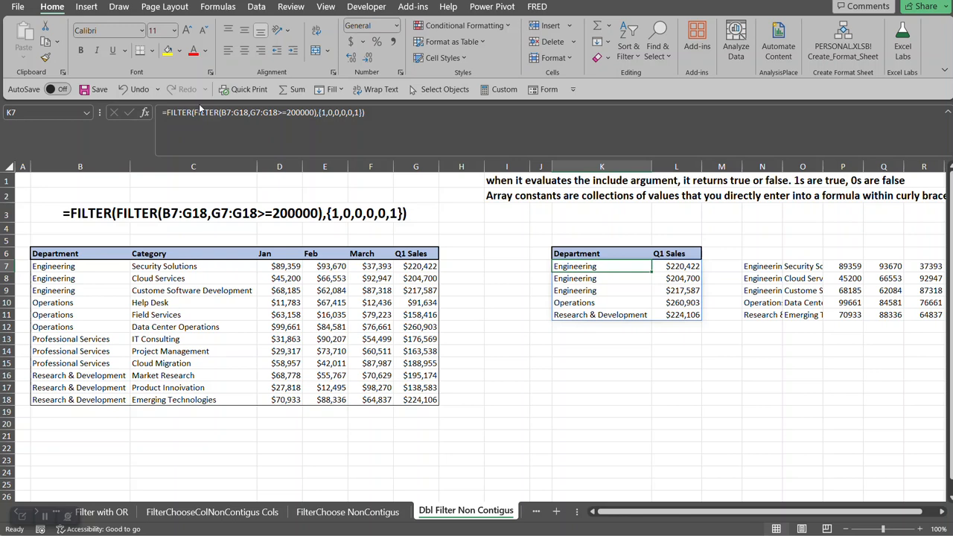
left_click_drag(192, 113, 316, 113)
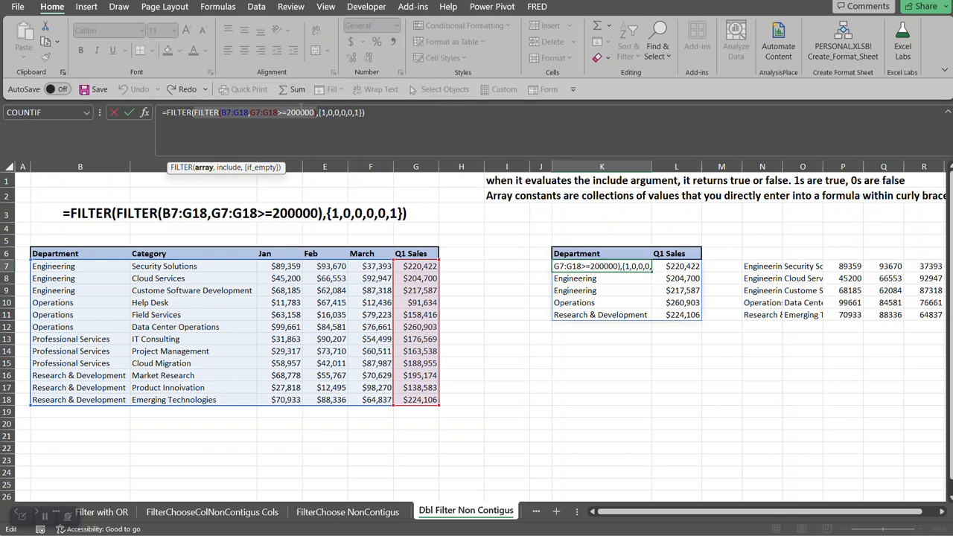
key("F9")
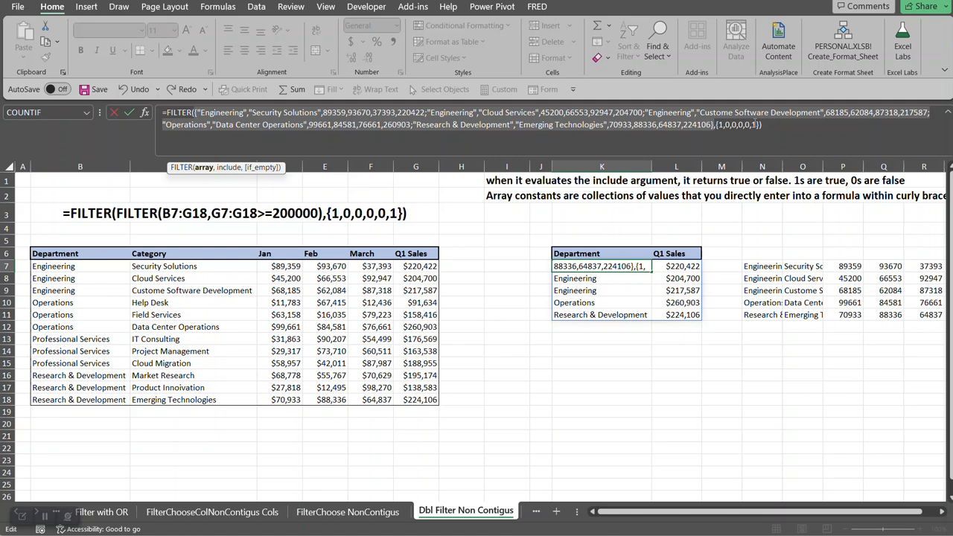
key("Escape")
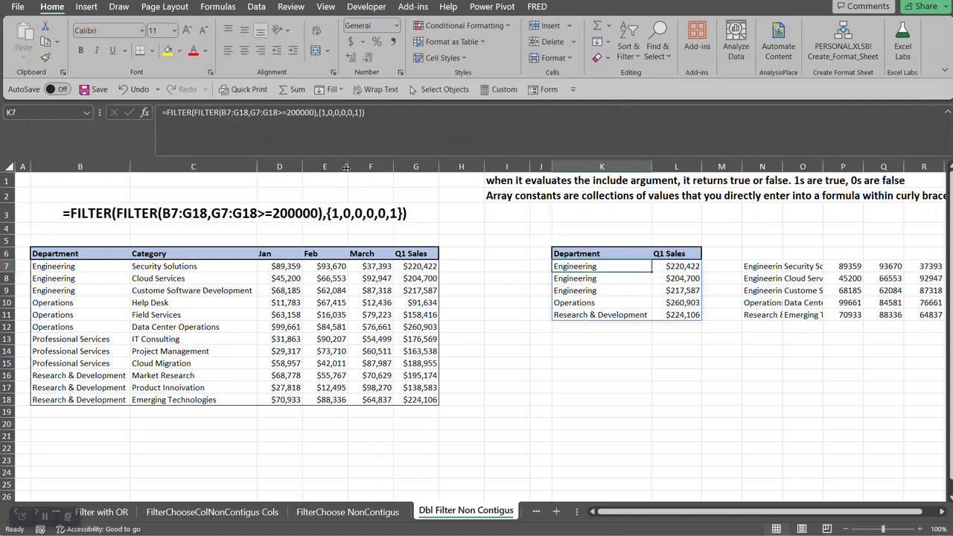
Evaluate the entire nested FILTER expression in K7 to inspect its final array, discard the evaluation, and select cell I8
left_click(166, 113)
left_click(318, 112)
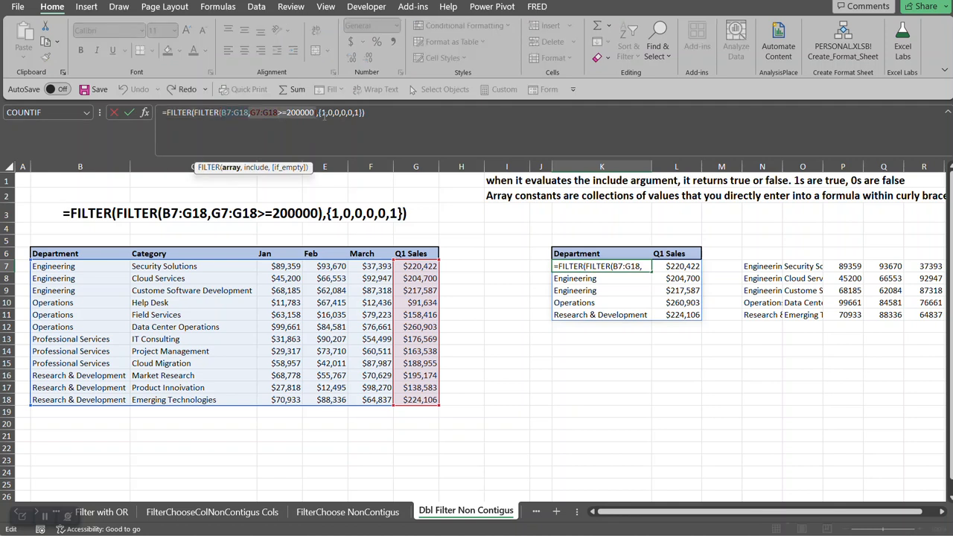
left_click_drag(319, 112, 361, 113)
left_click(168, 113)
left_click_drag(169, 113, 364, 113)
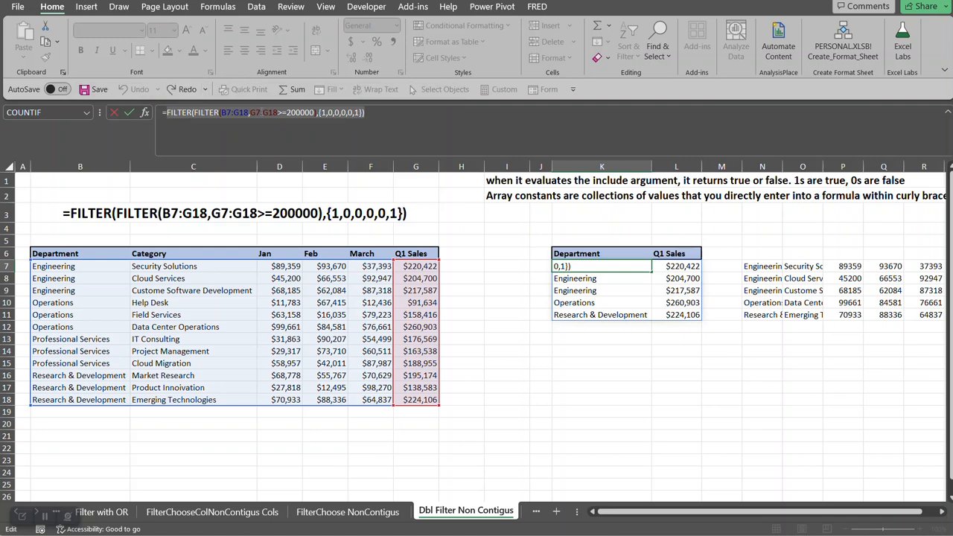
key("F9")
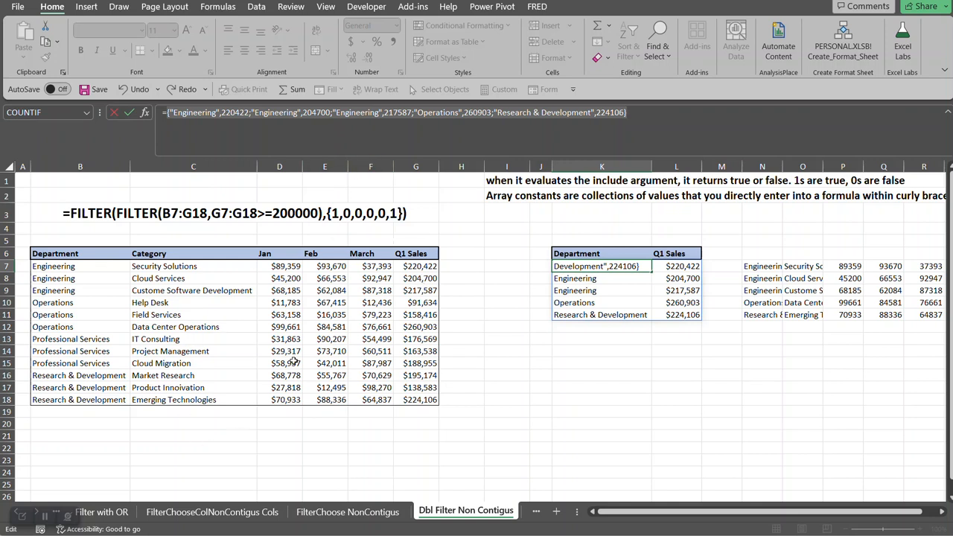
key("ctrl+Return")
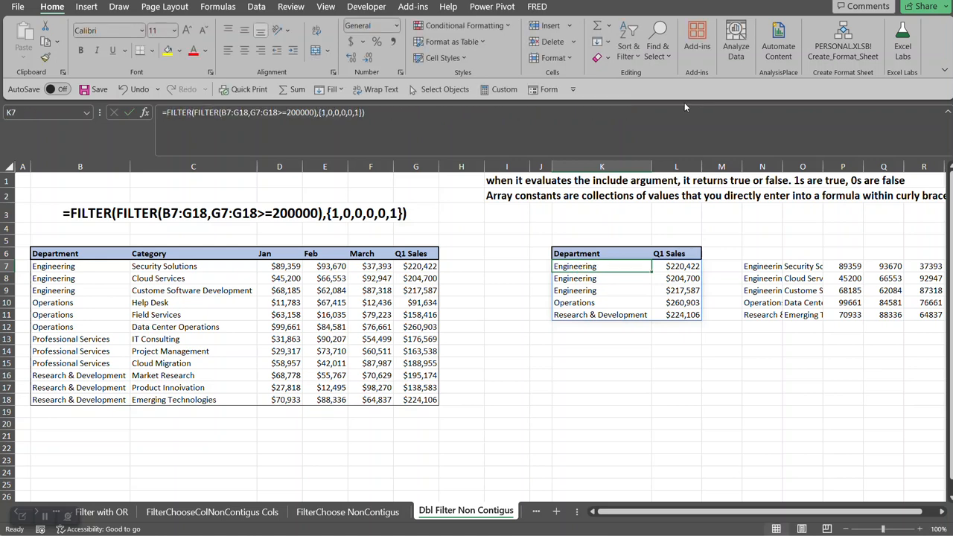
left_click(484, 278)
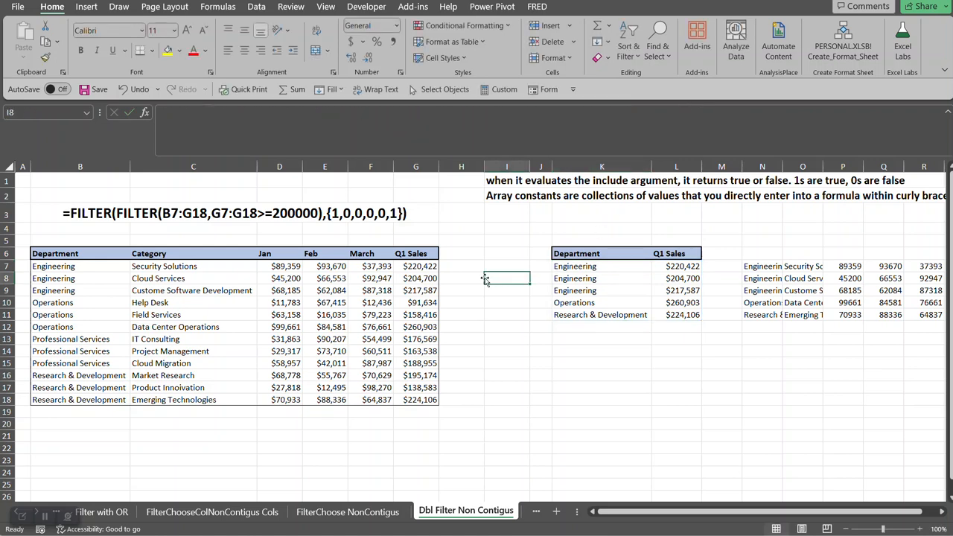